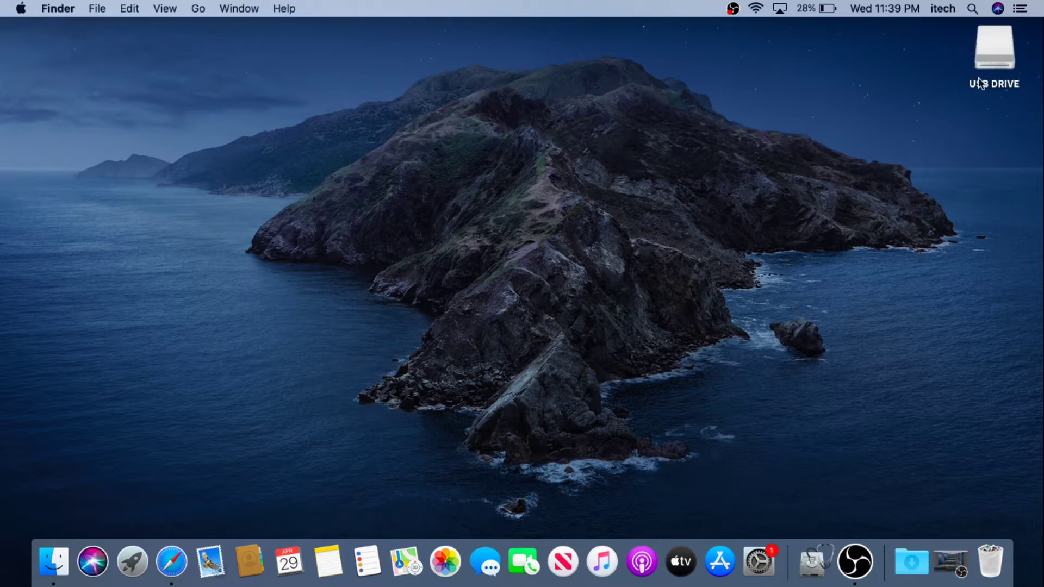
Step: Launch Disk Utility from Finder's Utilities folder
left_click(198, 8)
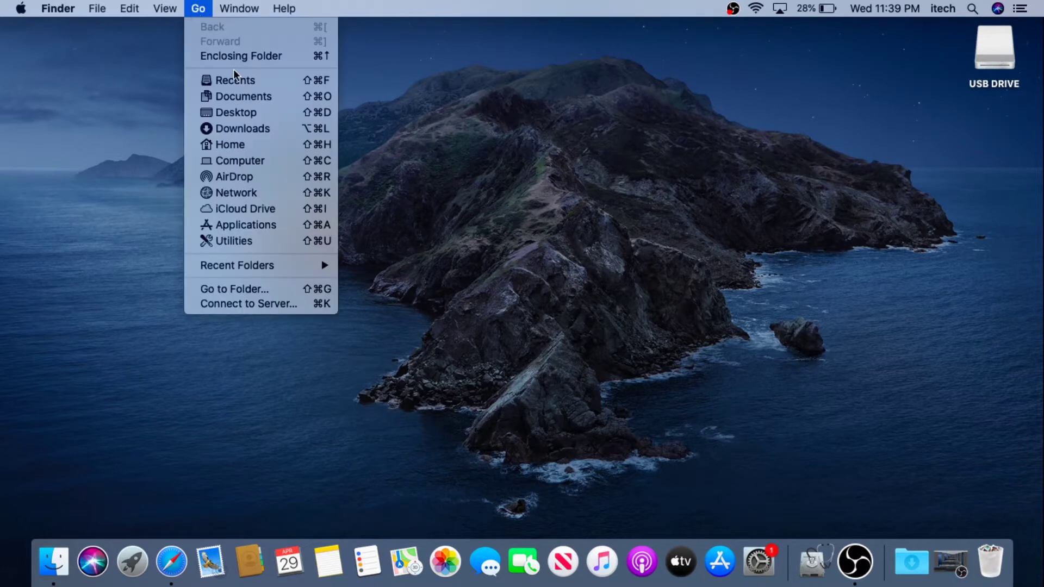
left_click(252, 237)
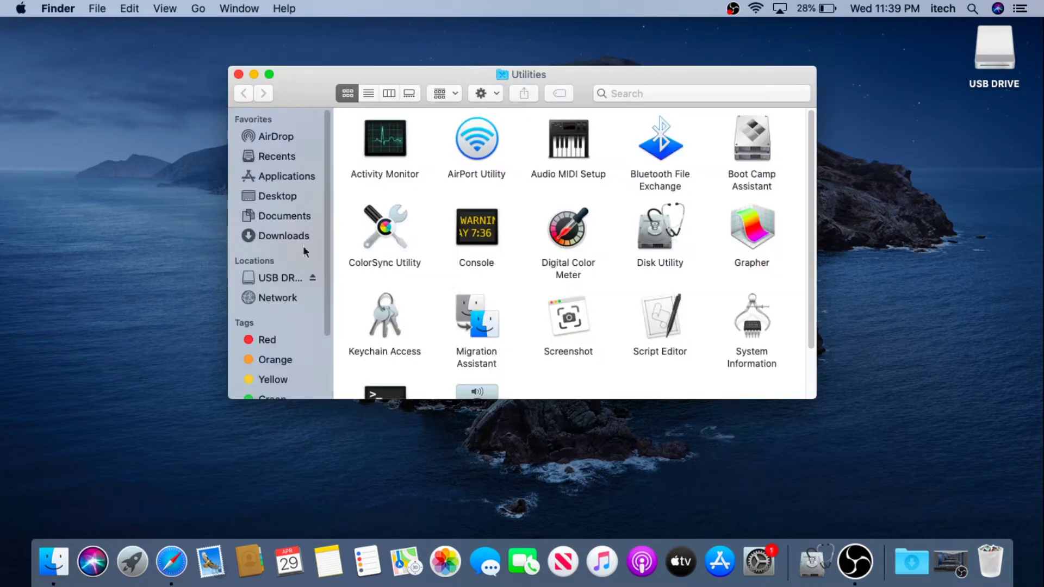
double_click(658, 250)
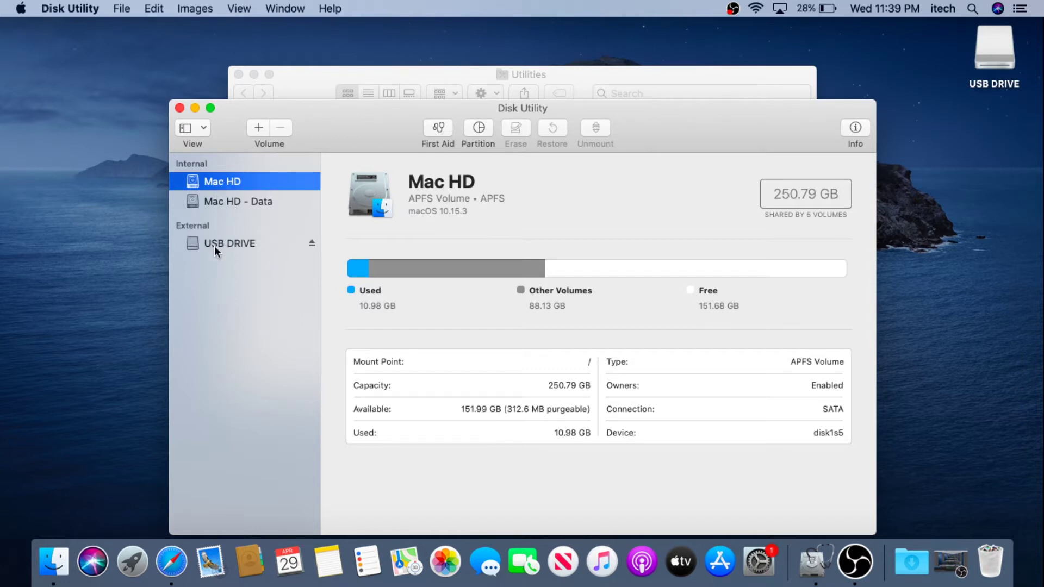
Step: Erase USB DRIVE with the ExFAT format under the name MacUSB and dismiss the completion message
left_click(234, 252)
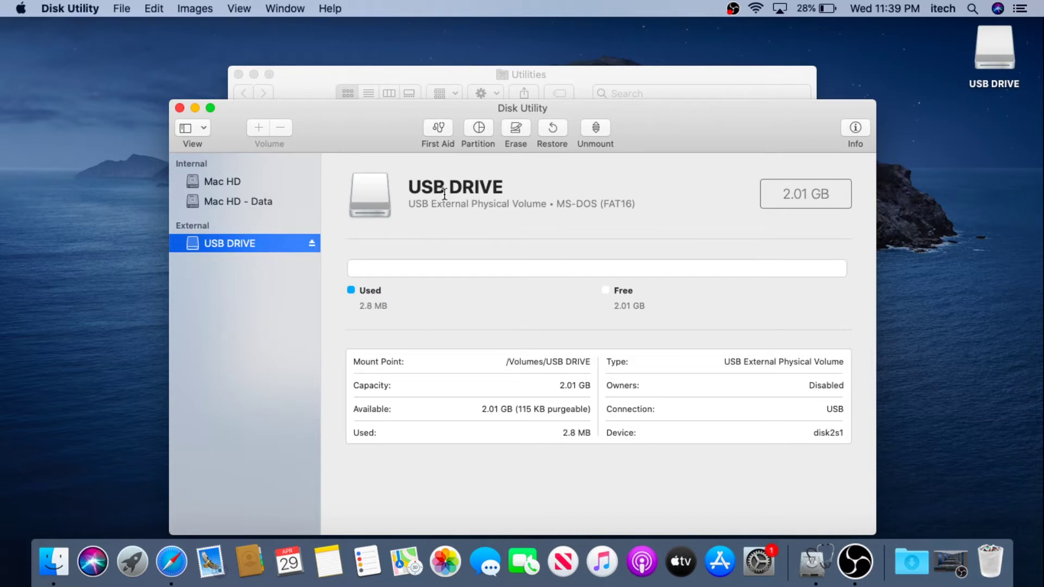
left_click(514, 129)
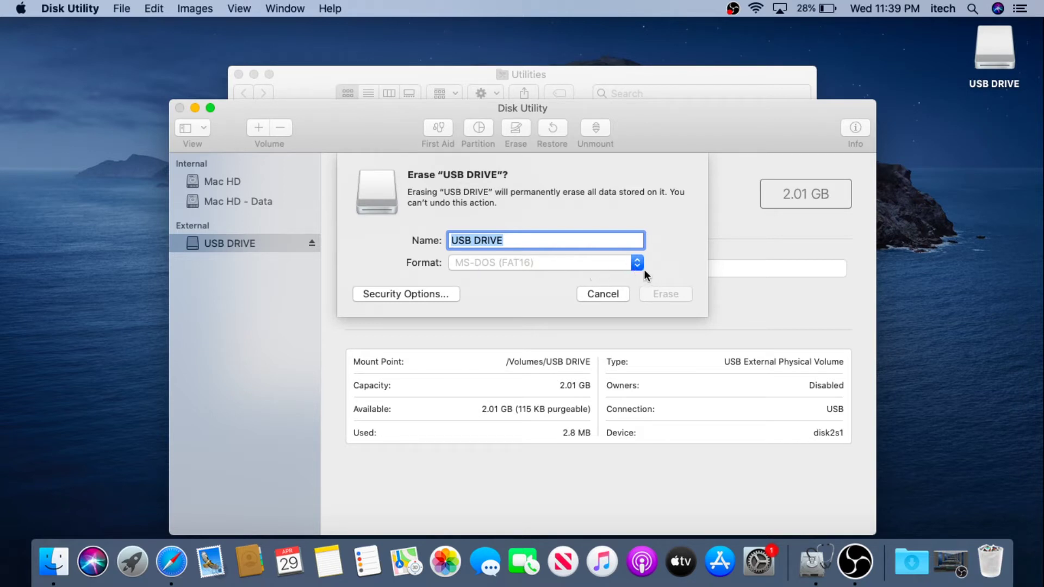
left_click(635, 262)
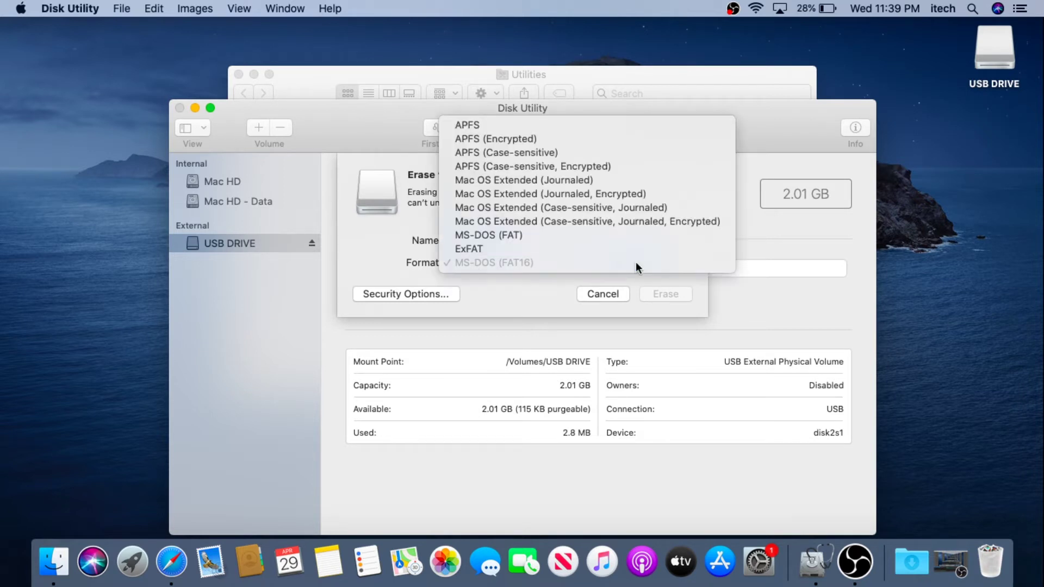
left_click(477, 250)
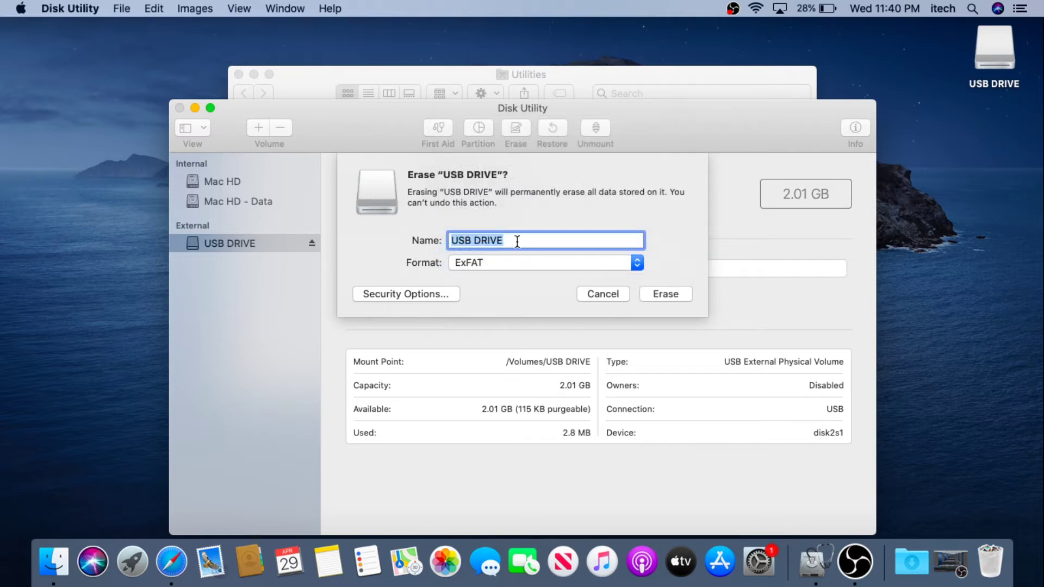
type("MacUSB")
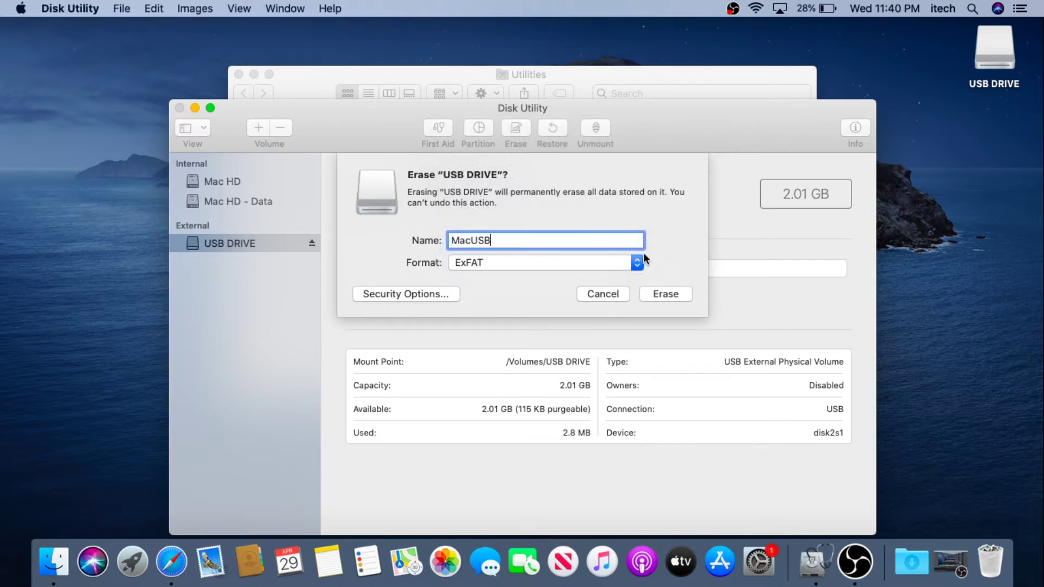
left_click(683, 294)
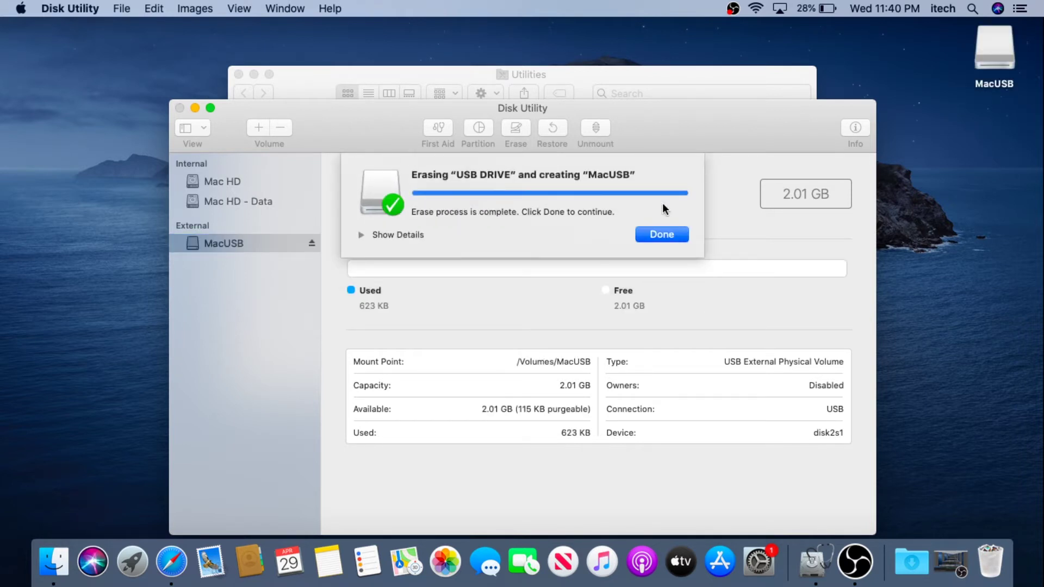
left_click(667, 237)
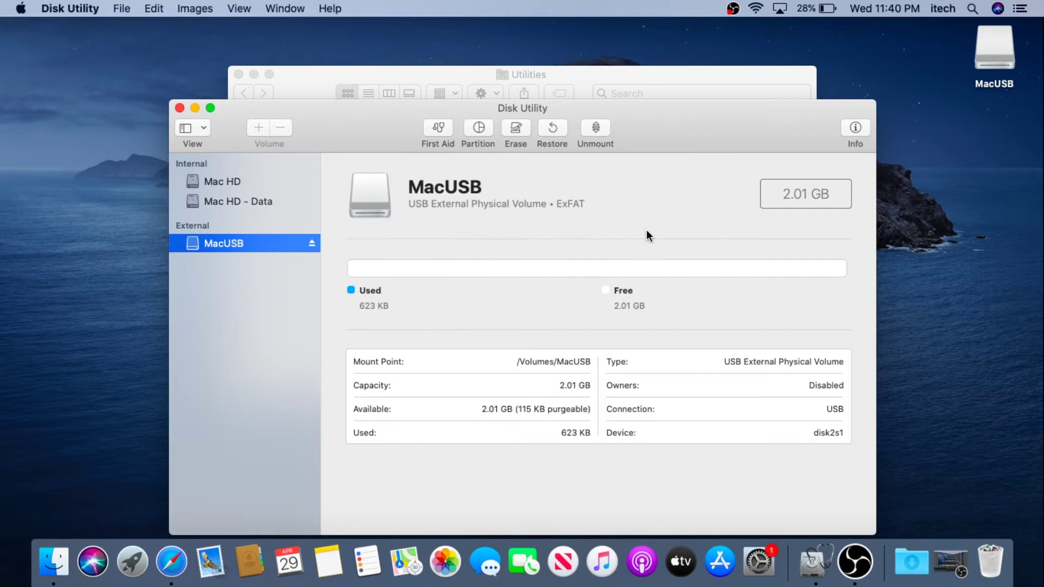
Step: Quit Disk Utility and close the Utilities folder window
left_click(179, 108)
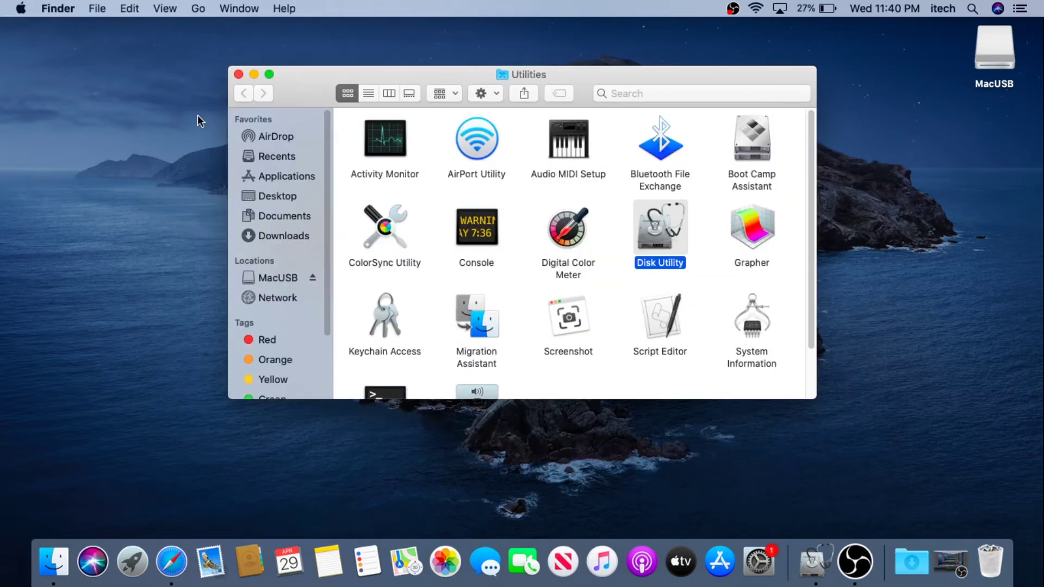
left_click(238, 74)
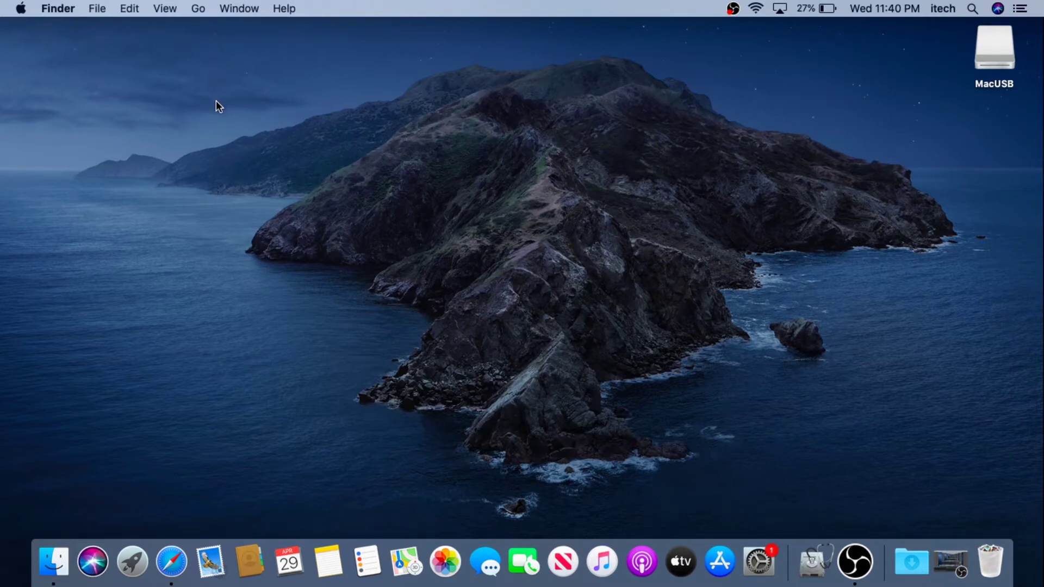
left_click(200, 10)
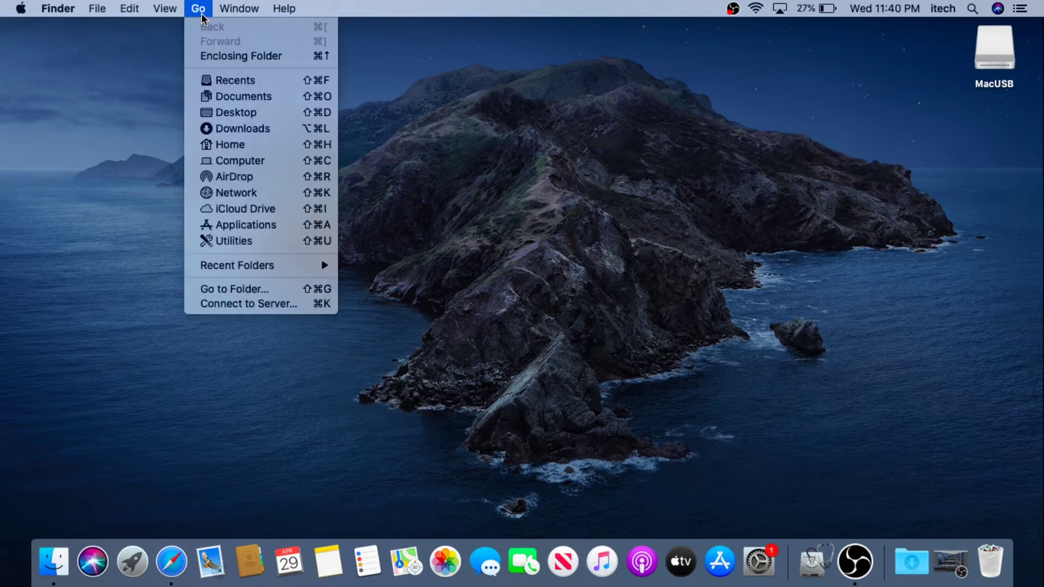
left_click(238, 145)
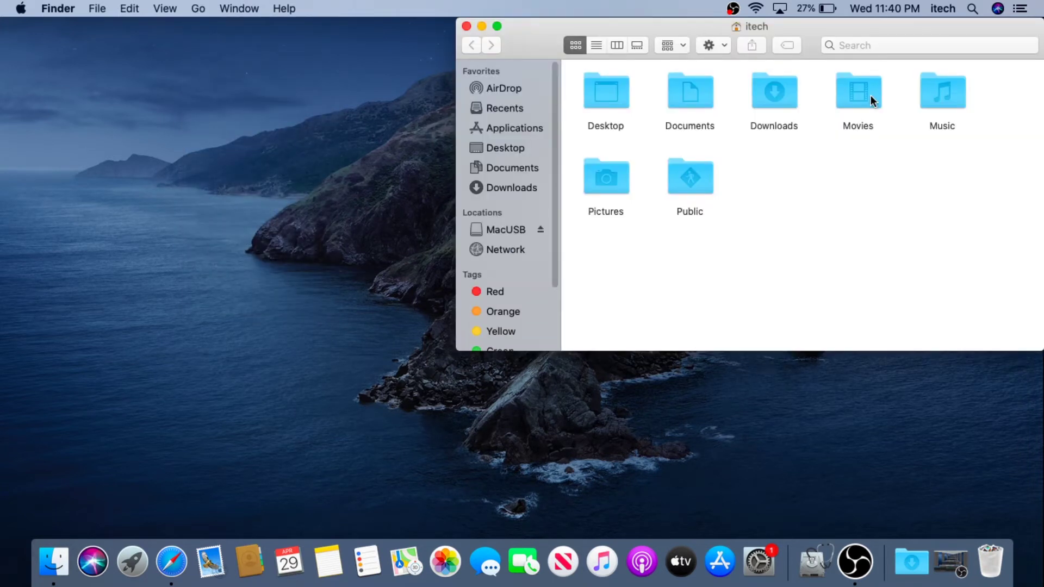
double_click(870, 95)
left_click(858, 188)
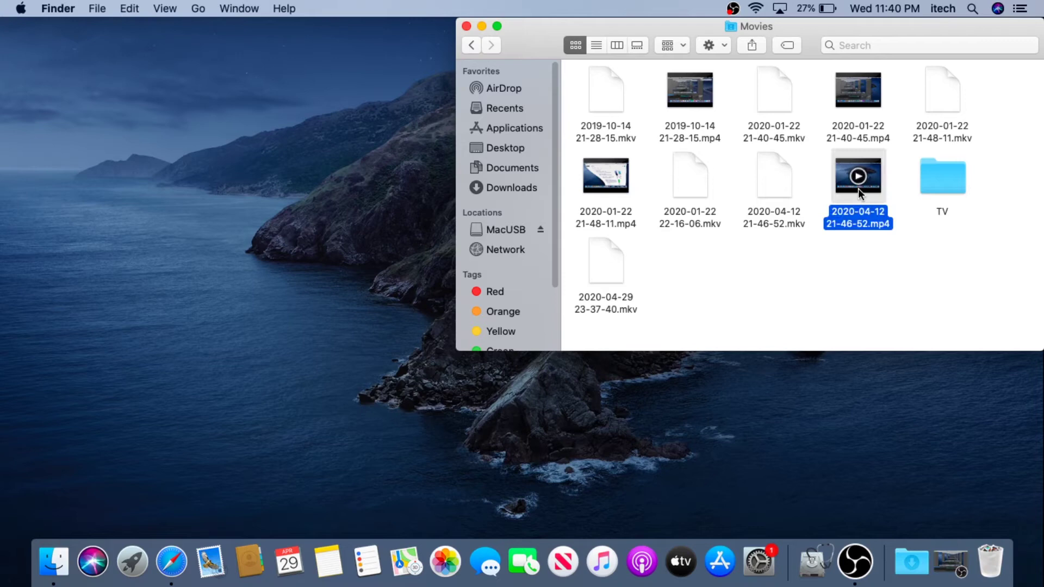
right_click(858, 188)
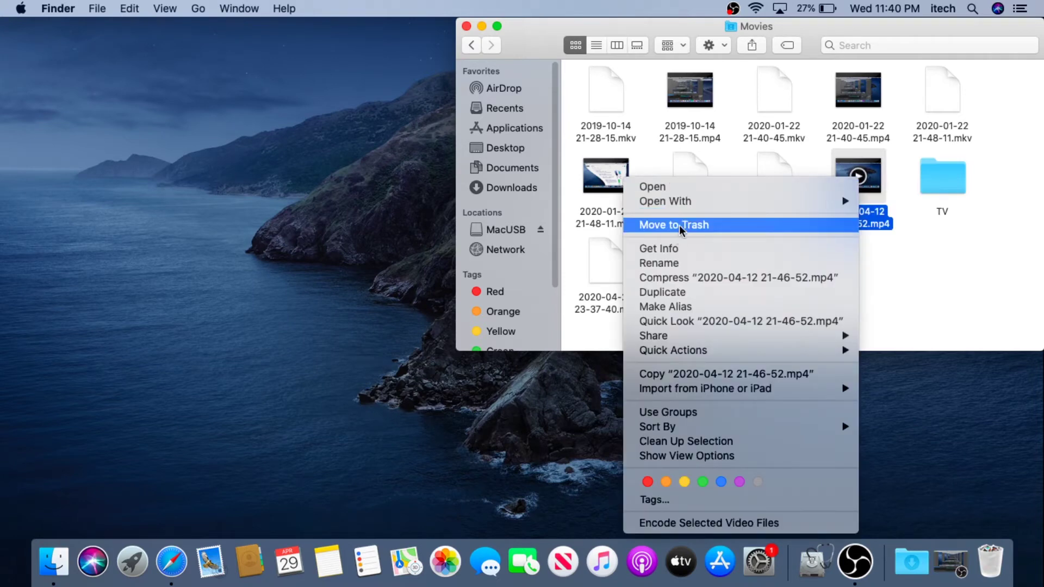
left_click(684, 278)
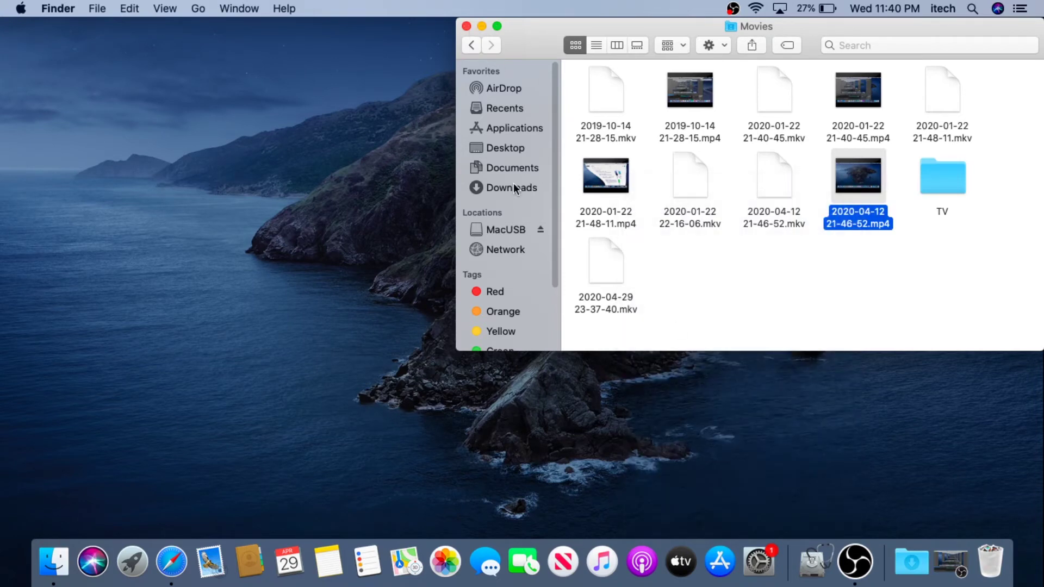
Step: Paste the video onto the MacUSB drive, then eject MacUSB
left_click(503, 231)
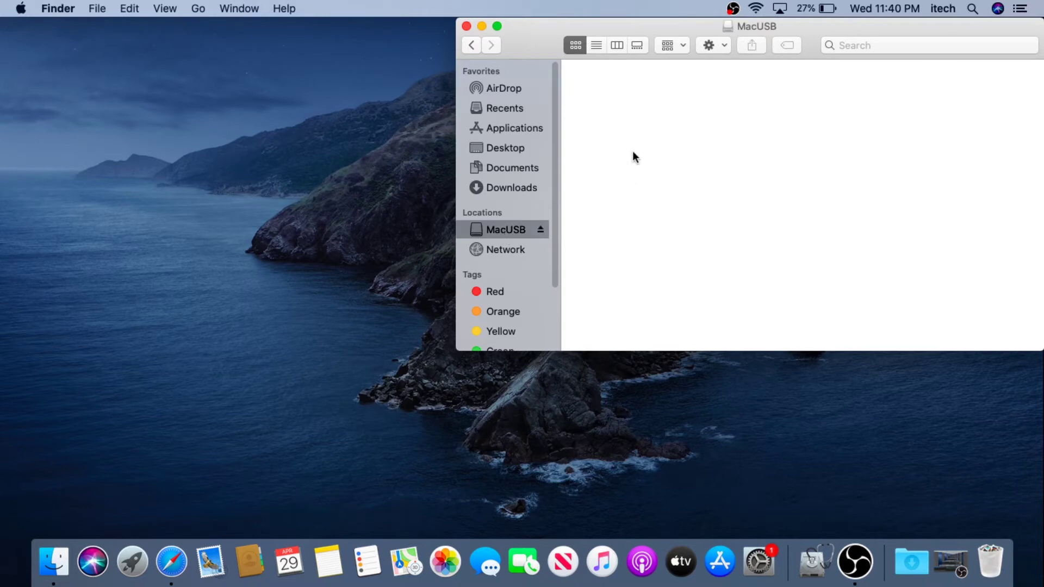
right_click(672, 137)
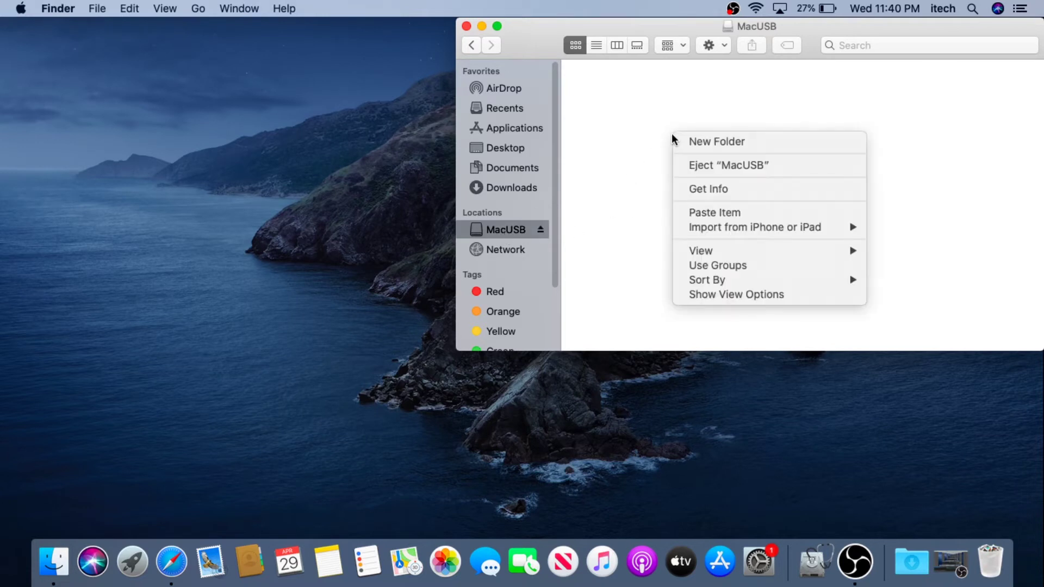
left_click(729, 212)
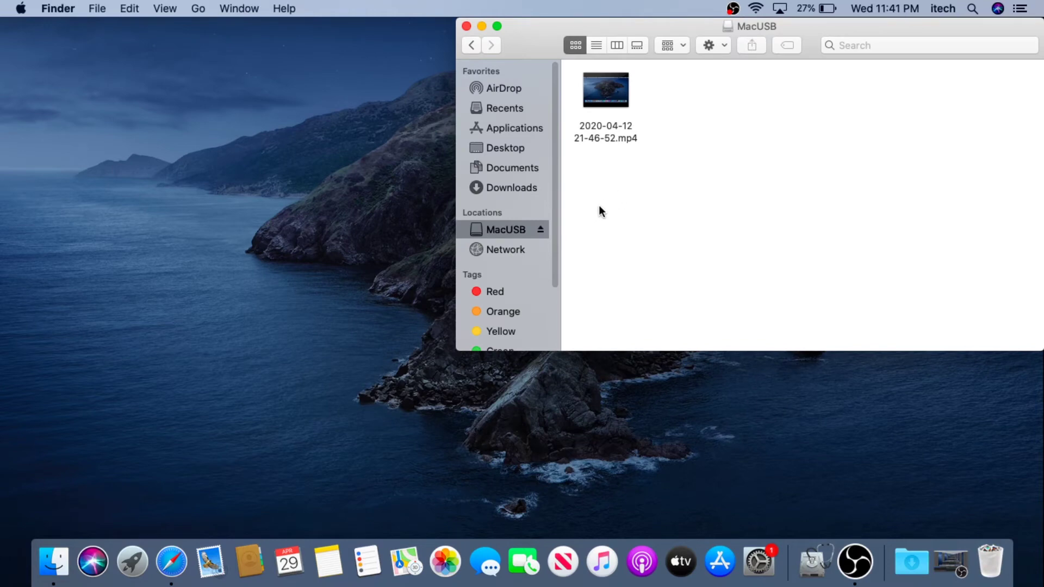
left_click(541, 229)
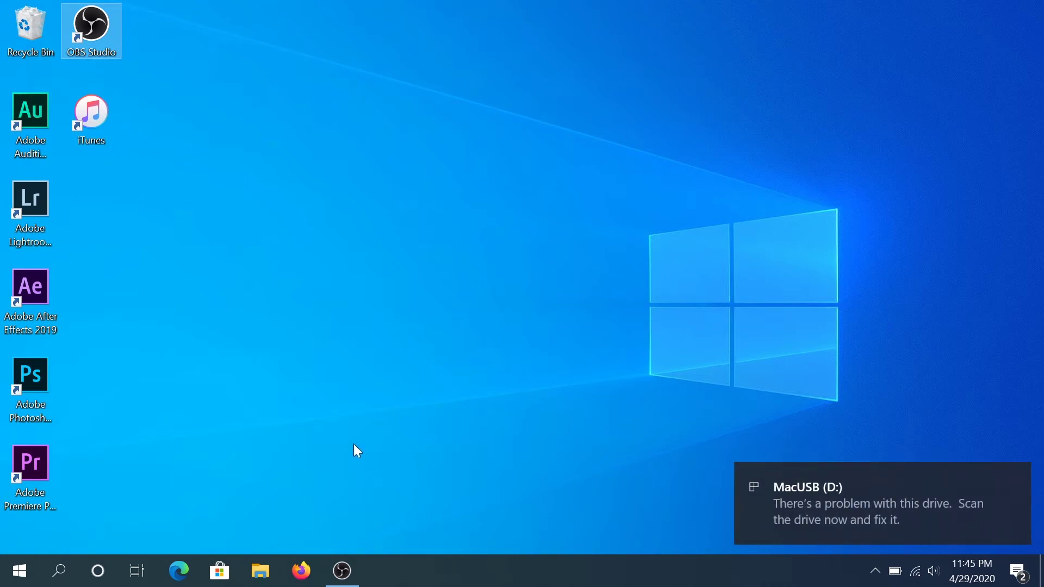
Step: Open MacUSB (D:) from This PC to confirm the mp4 video is there, then go back to This PC
left_click(301, 569)
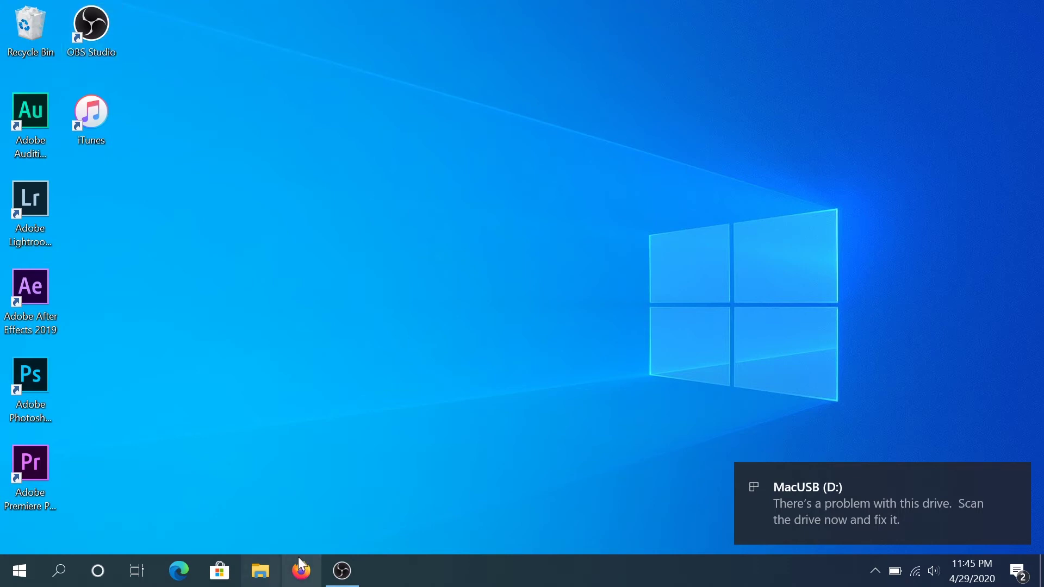
key("super+e")
left_click(179, 307)
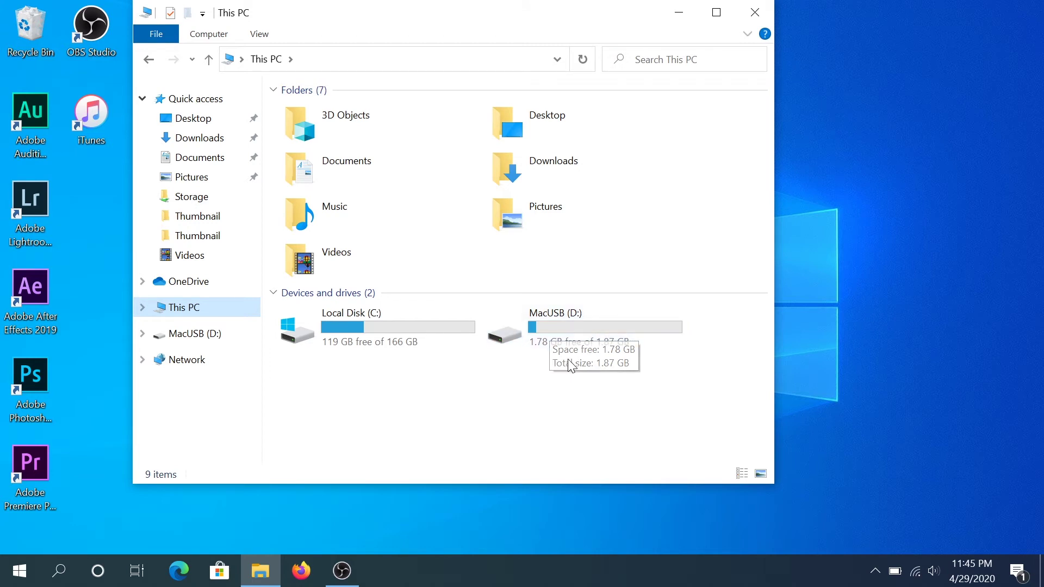
double_click(557, 342)
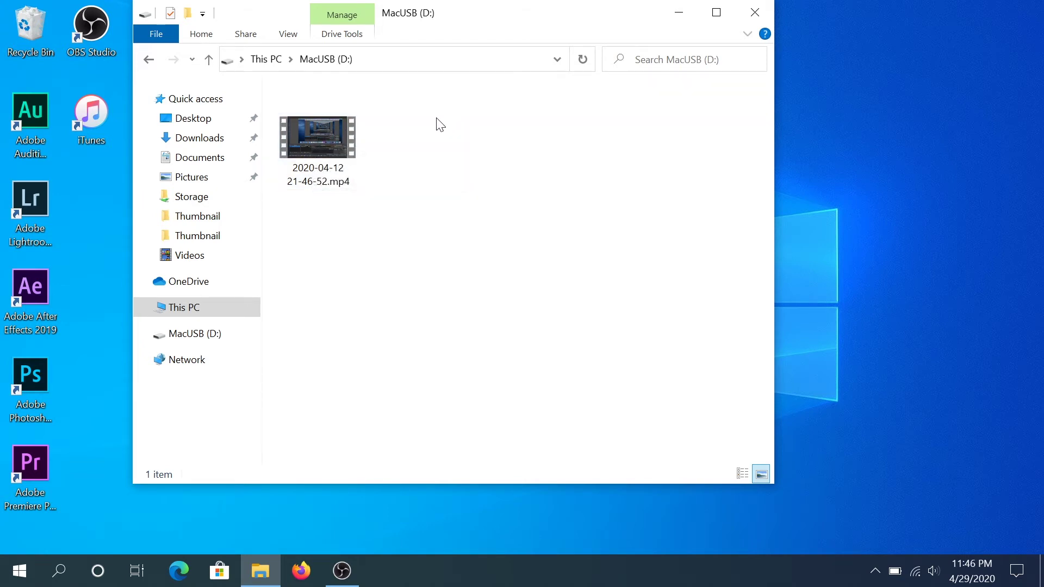
left_click(150, 60)
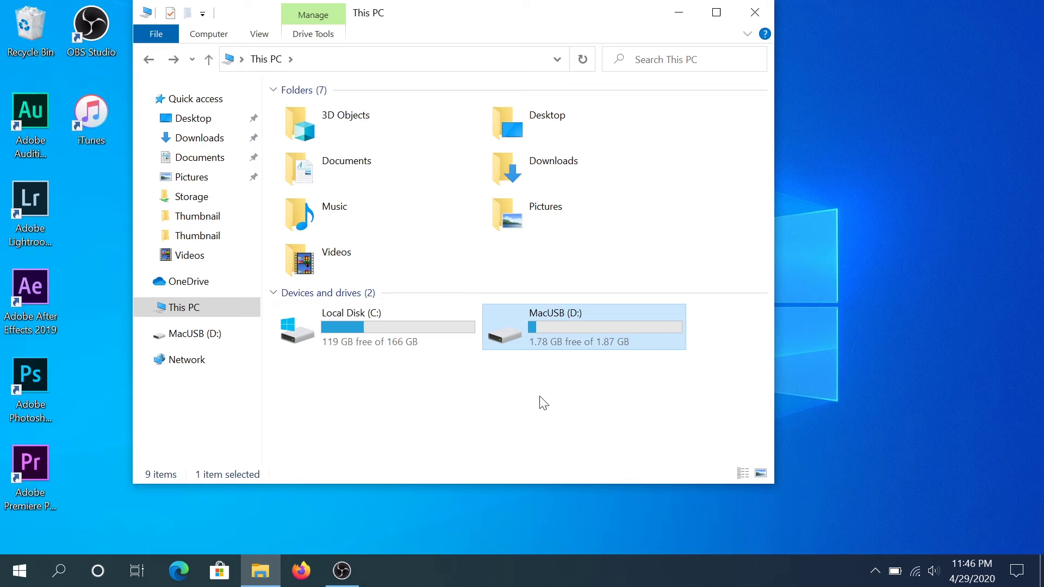
Step: Format MacUSB (D:) with the exFAT file system, accept the data-loss warning, and close the Format dialog
right_click(551, 331)
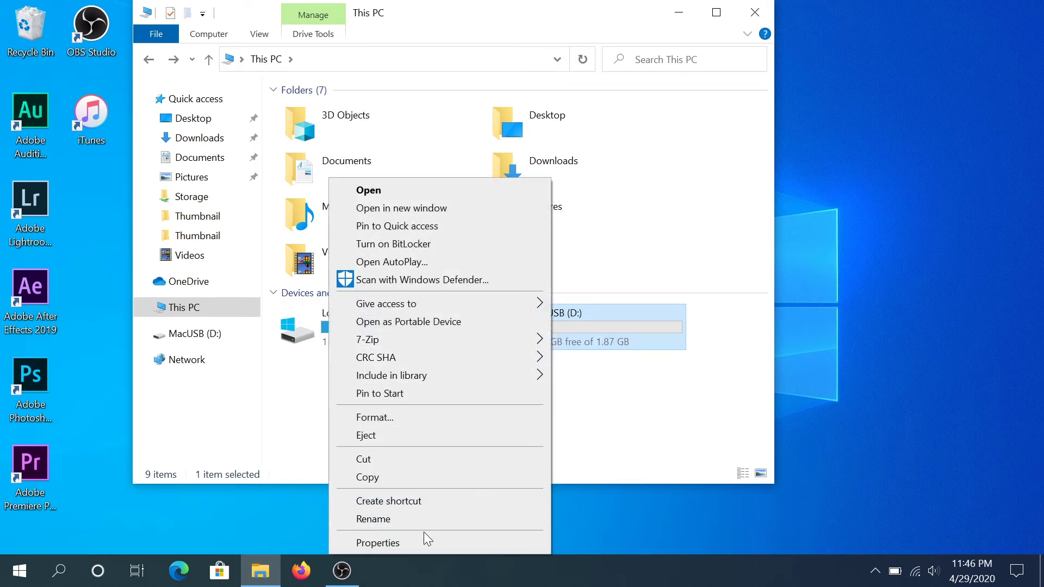
left_click(374, 418)
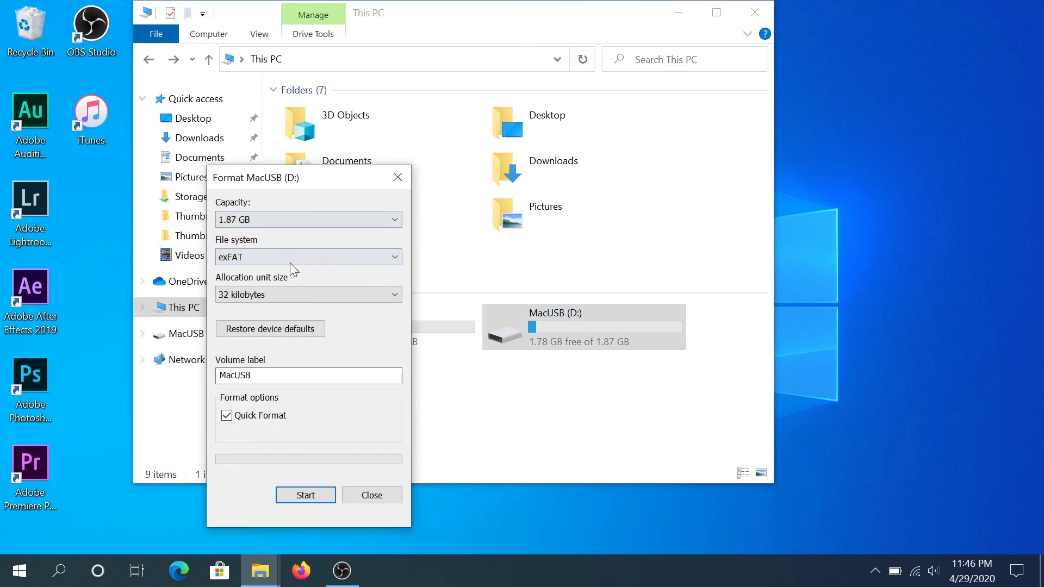
left_click(267, 256)
left_click(243, 300)
left_click(318, 494)
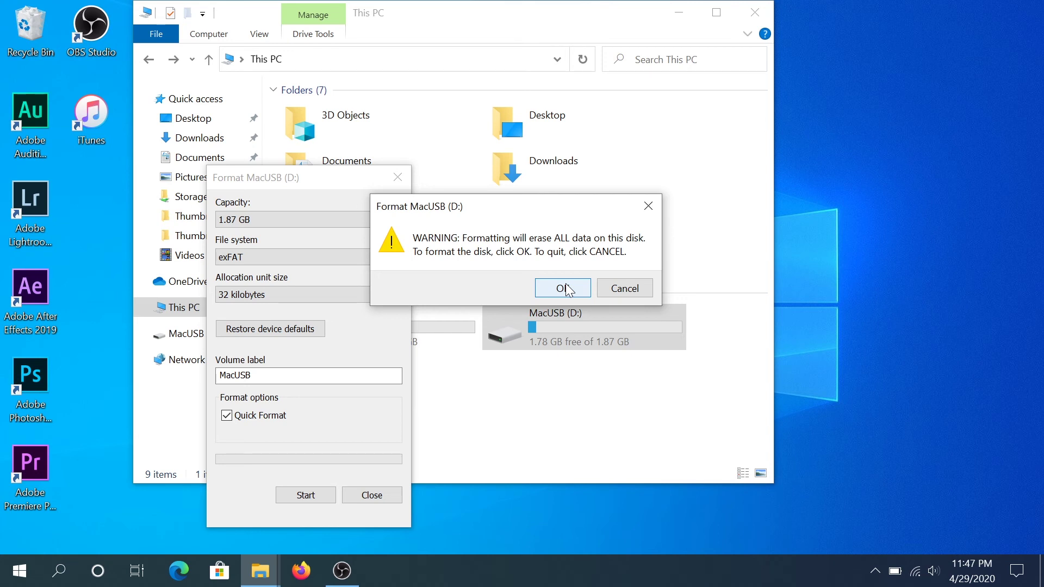
left_click(566, 285)
left_click(566, 289)
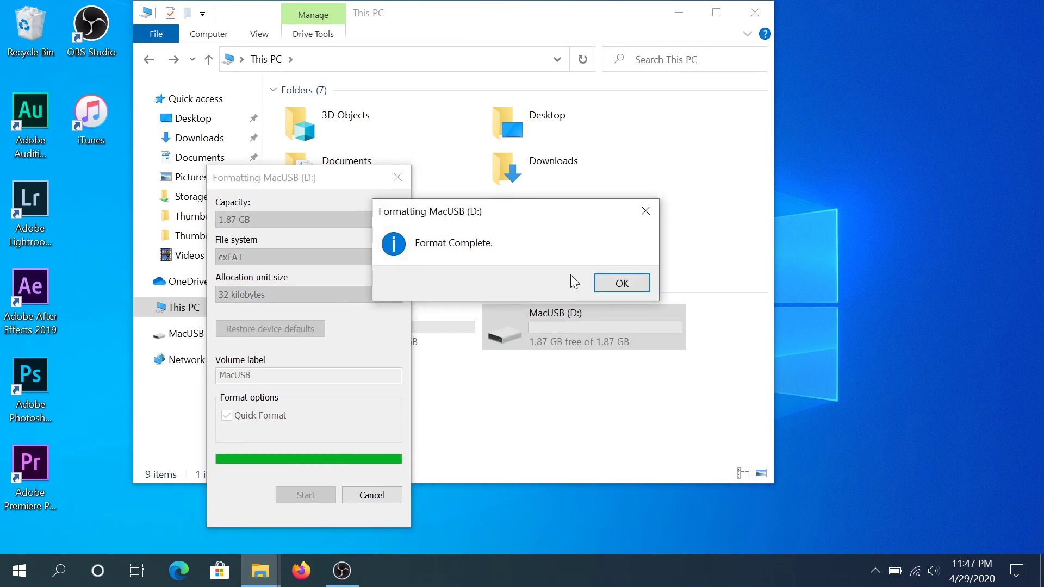
left_click(630, 284)
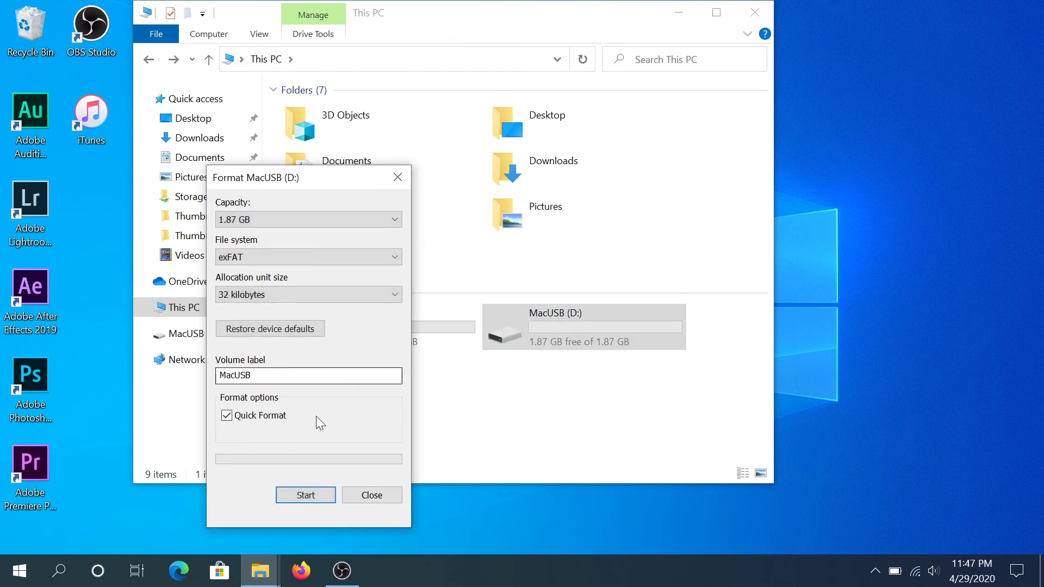
left_click(372, 495)
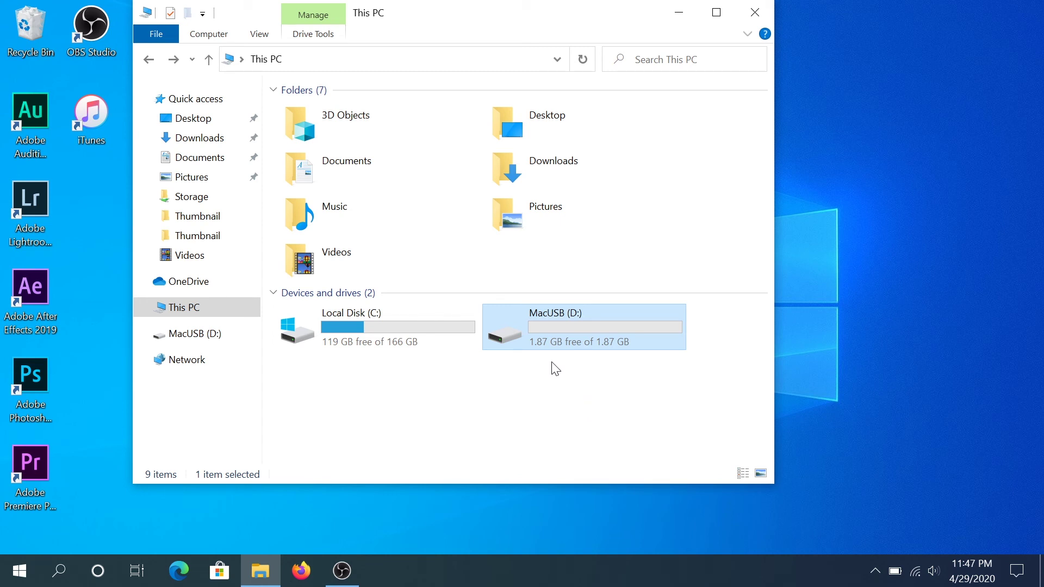
Step: Open MacUSB (D:) Properties to confirm the exFAT file system and 1.87 GB free
right_click(550, 322)
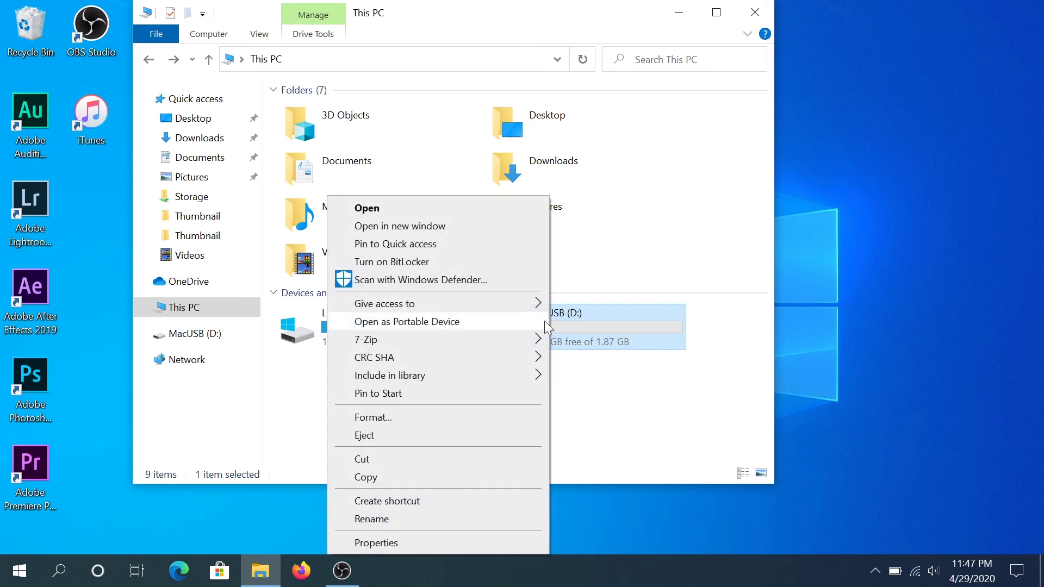
left_click(376, 543)
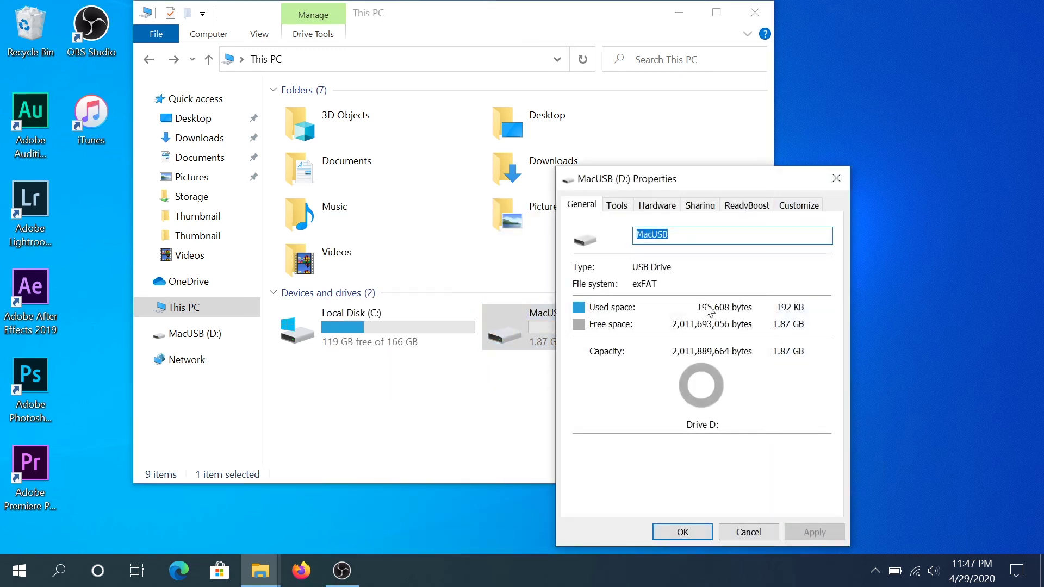